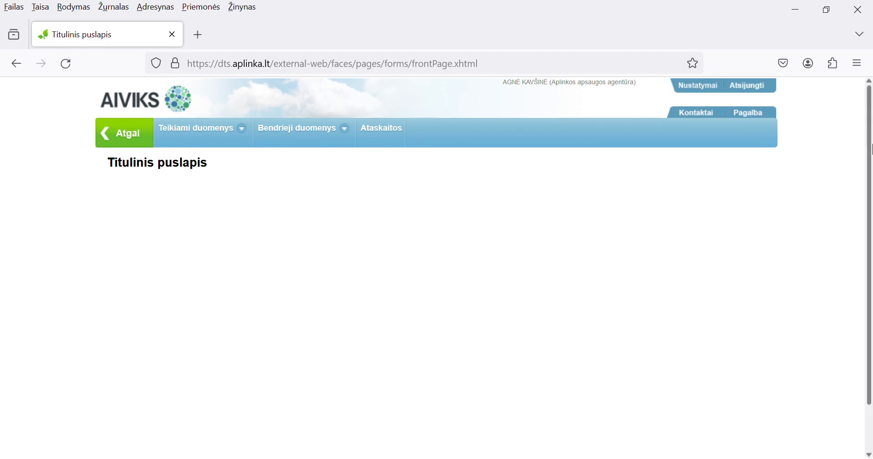
Step: Confirm the session settings, then open Teikiami duomenys and run the document search
click(701, 86)
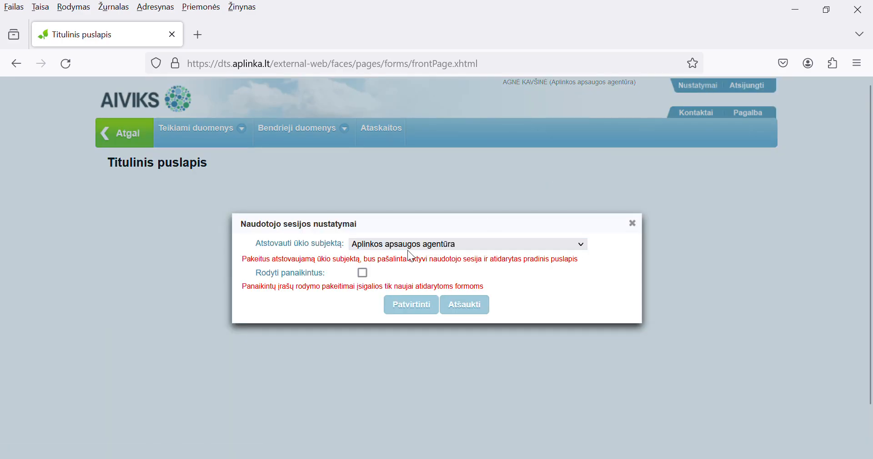
click(413, 308)
mouse_move(202, 137)
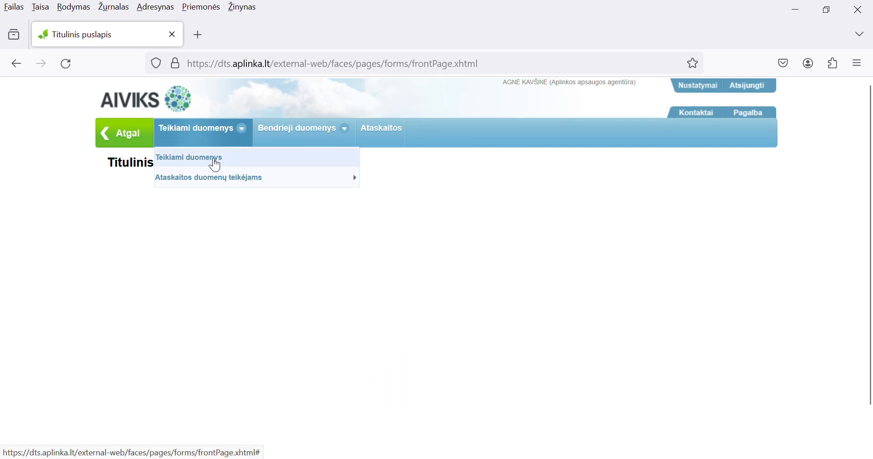
click(208, 158)
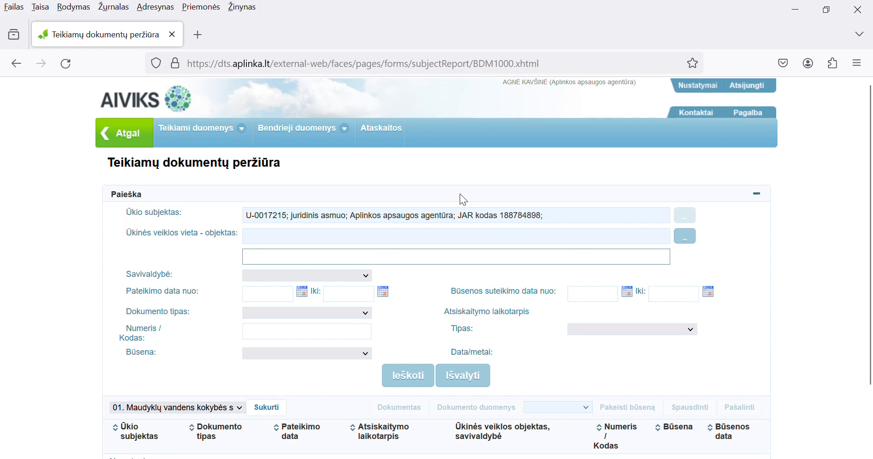
scroll(179, 228, down, 3)
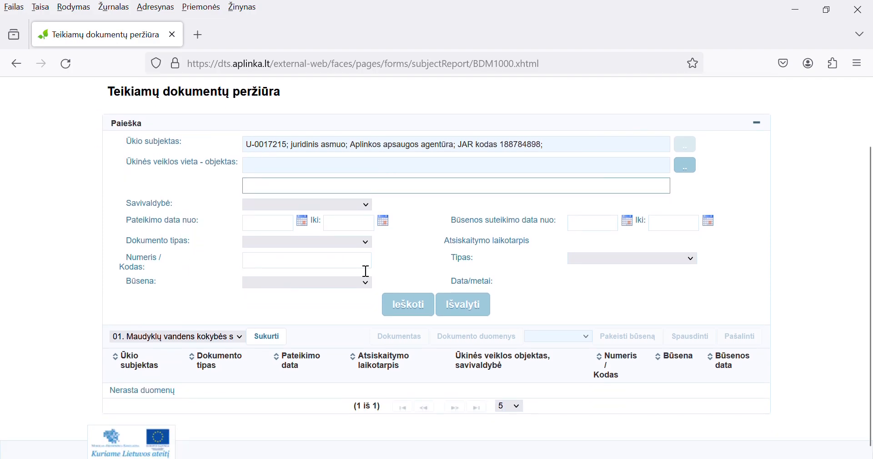
click(412, 312)
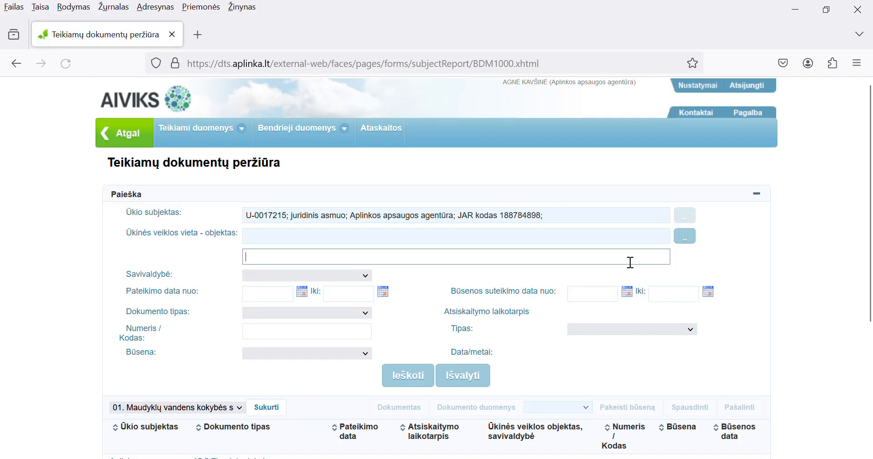
Step: Show 25 documents per page in the results list
scroll(628, 259, down, 5)
scroll(687, 257, down, 2)
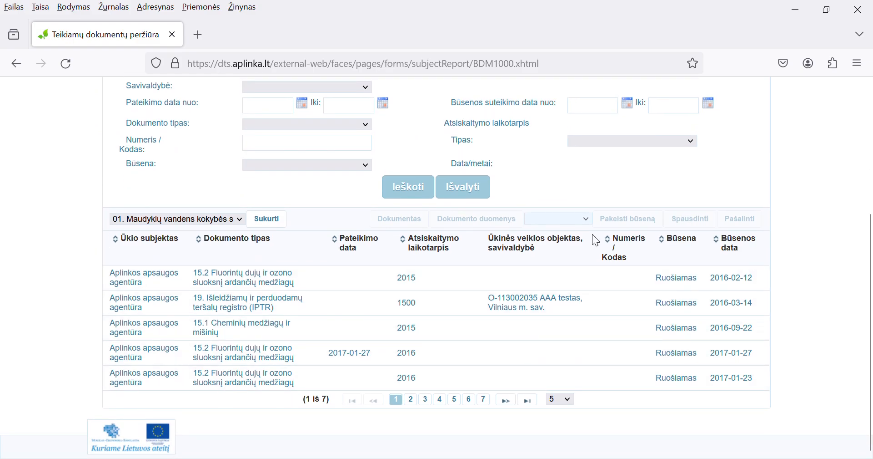
click(568, 401)
click(563, 384)
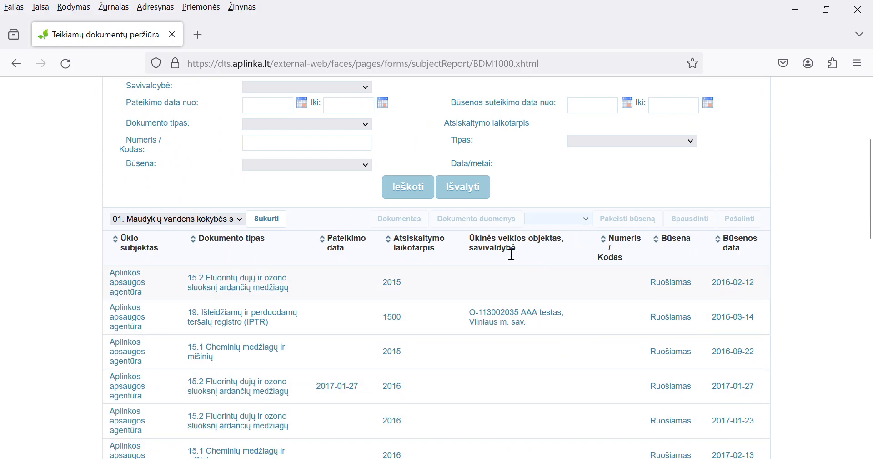
Step: Sort the documents by type, submission date and period, ending sorted by Būsena
click(258, 252)
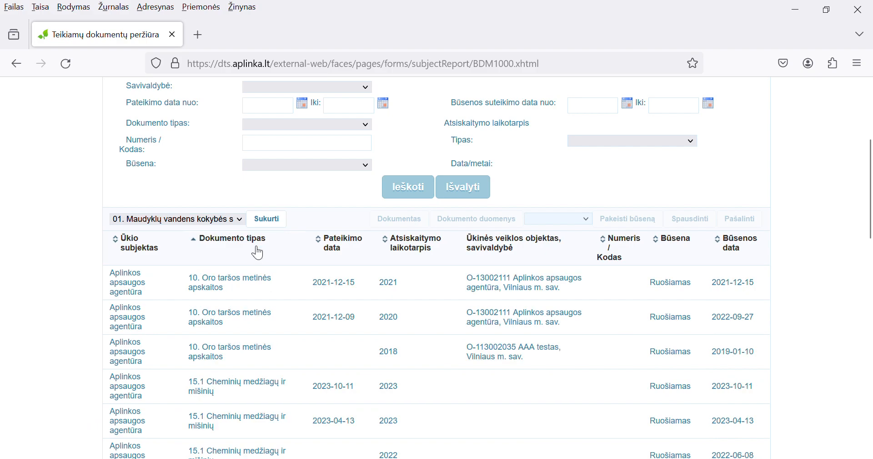
click(359, 250)
click(444, 263)
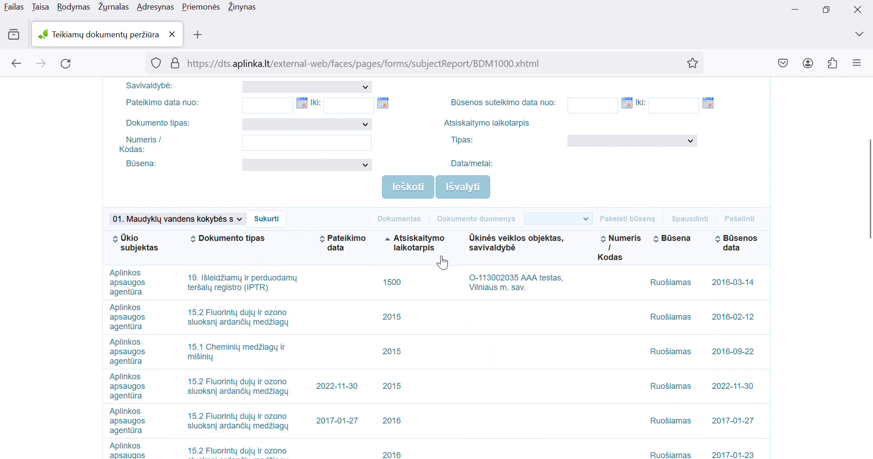
click(682, 261)
scroll(625, 228, up, 2)
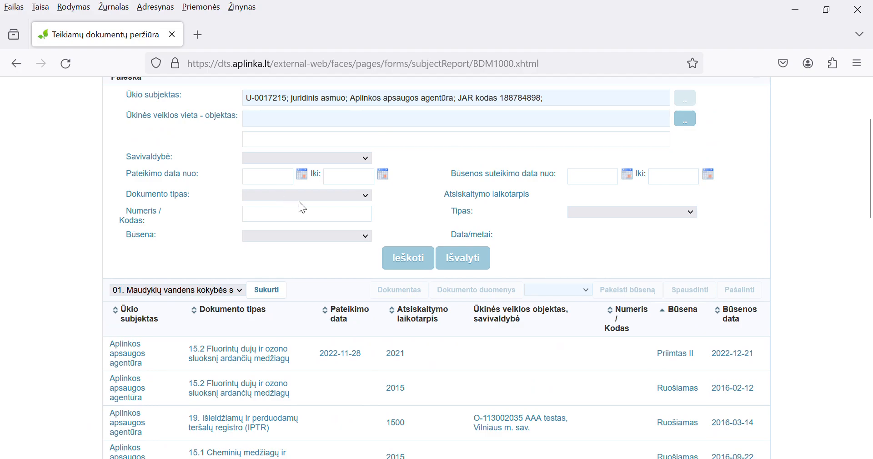
Step: Search for 15.3 Įrangos inventorizacijos ataskaitos with yearly type Už metus (Y) and year 2023
click(296, 358)
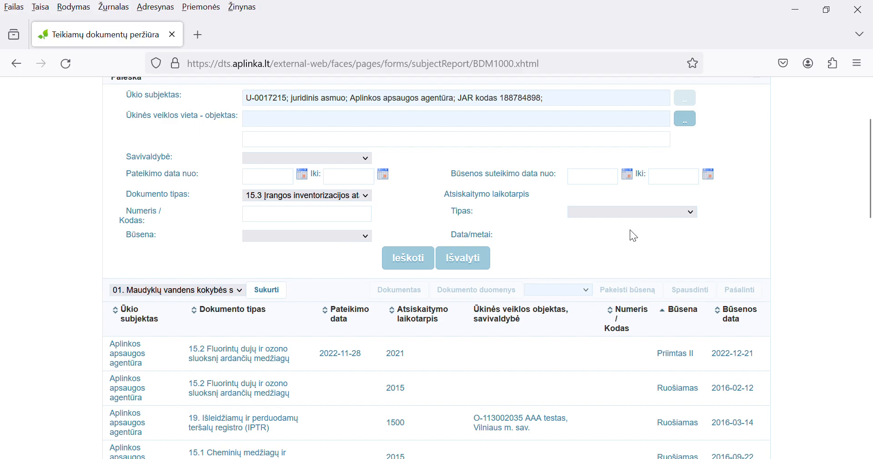
click(616, 280)
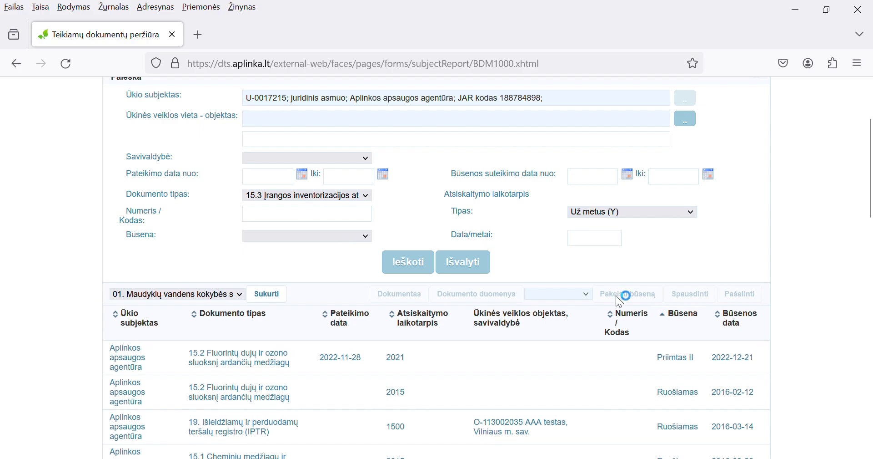
click(604, 245)
text(2023)
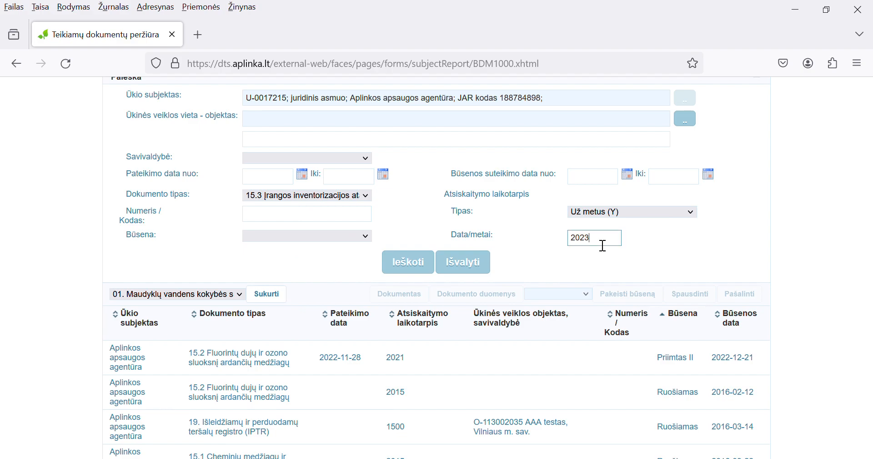
click(403, 263)
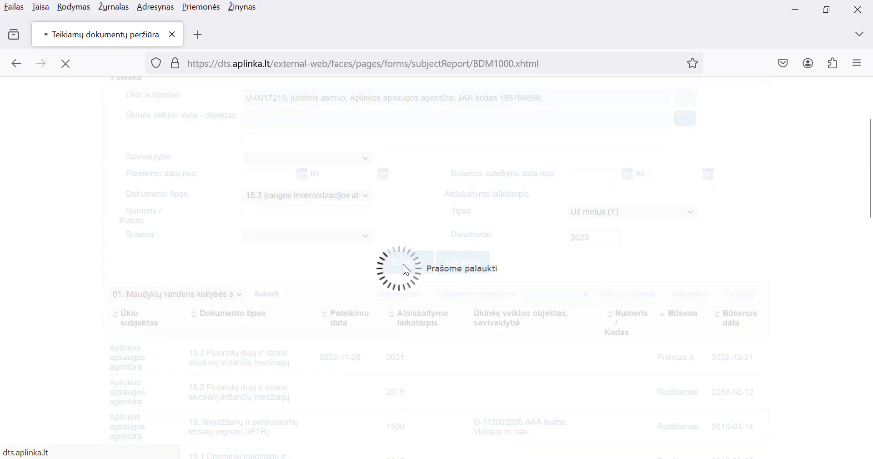
scroll(405, 264, down, 2)
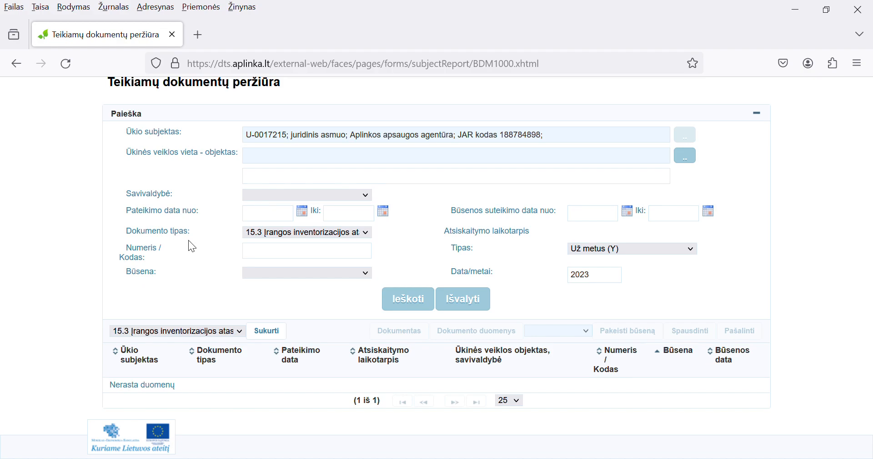
Step: Create a new 15.3 report and enter 2023 in the Data/metai field
click(279, 336)
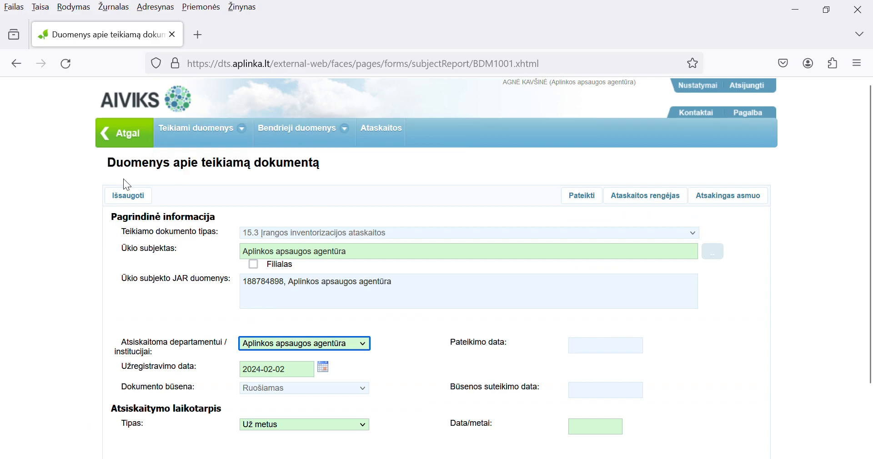
scroll(599, 235, down, 2)
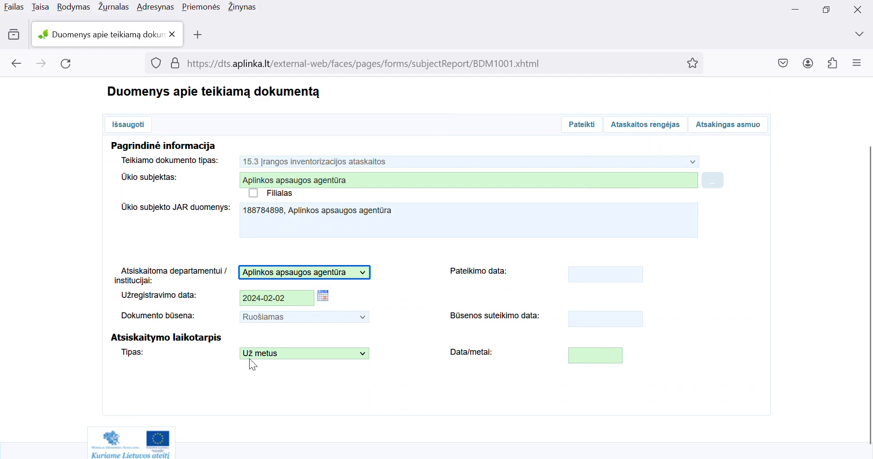
click(601, 360)
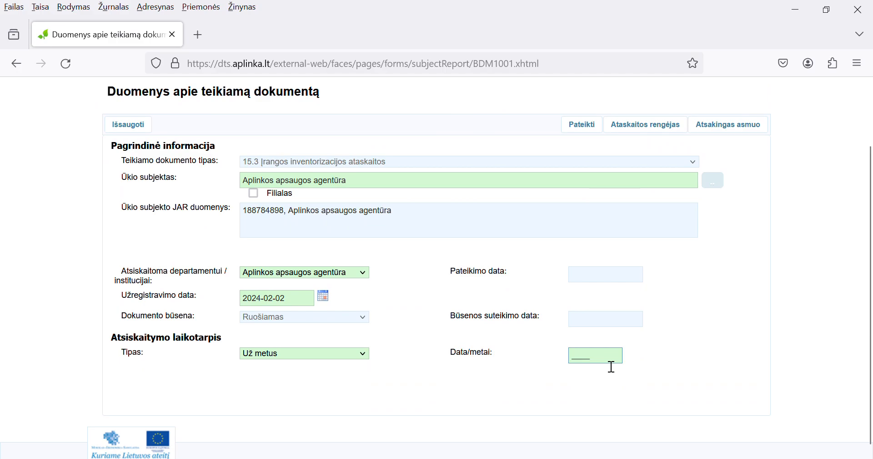
text(2023)
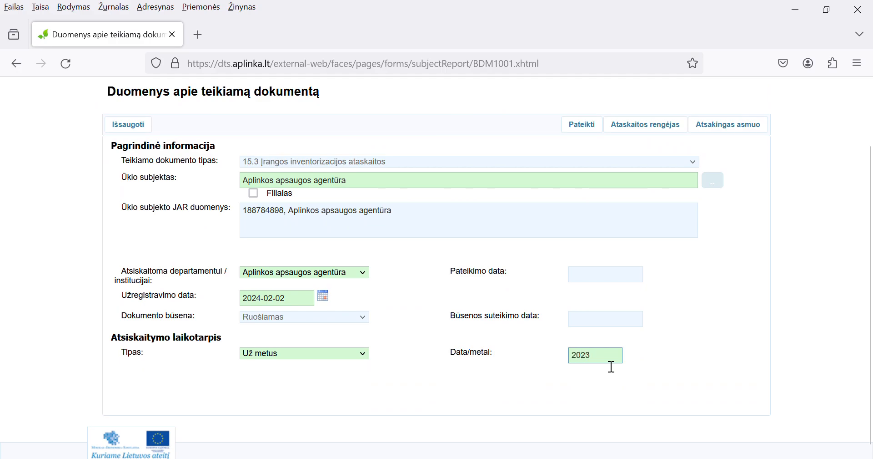
scroll(680, 202, up, 3)
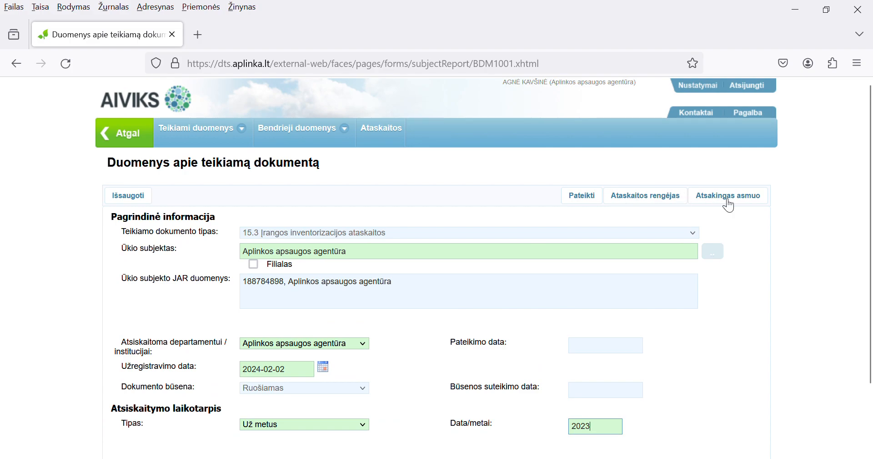
Step: Enter the preparer's phone number and accept the suggested e-mail address
click(644, 195)
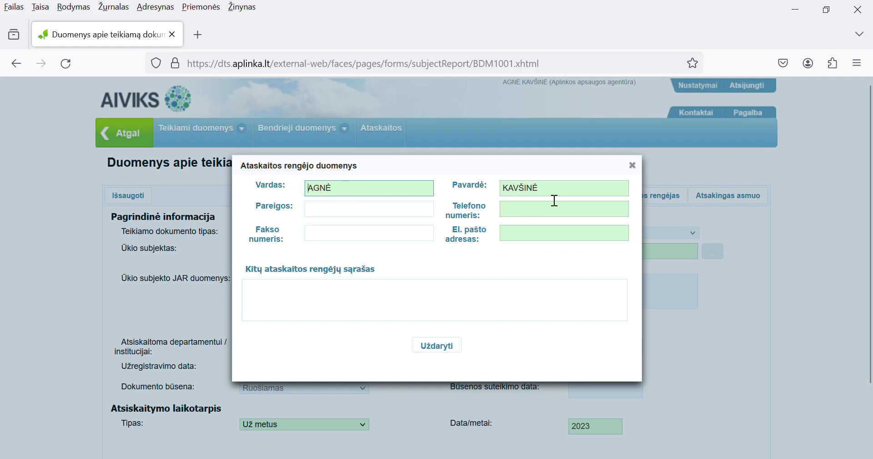
click(534, 222)
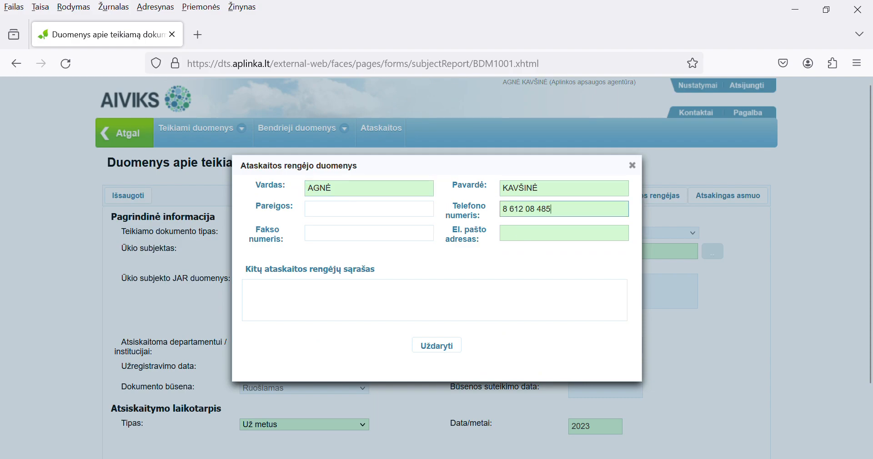
click(527, 244)
text(a)
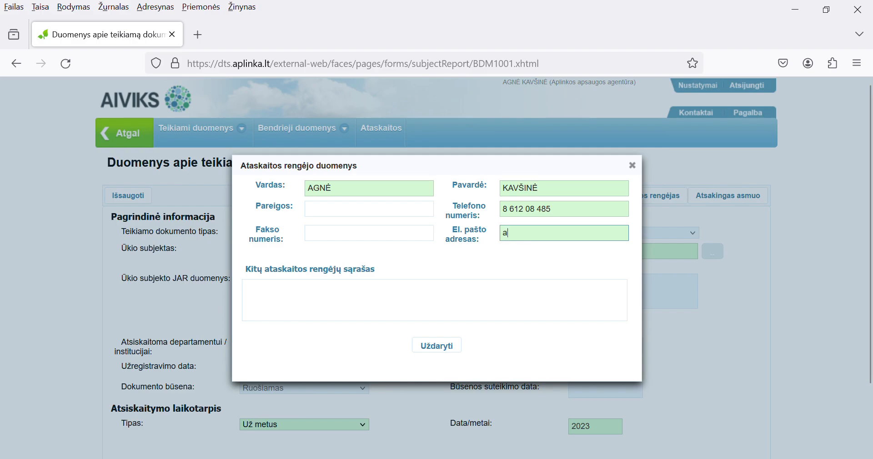
click(535, 250)
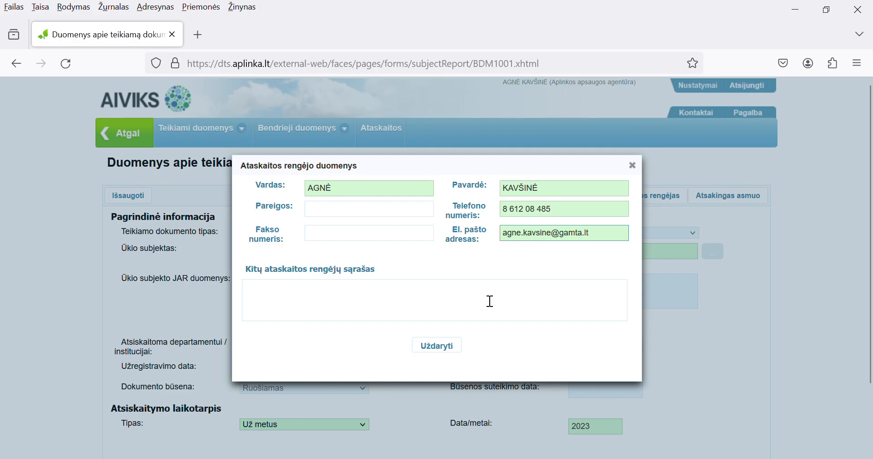
click(439, 345)
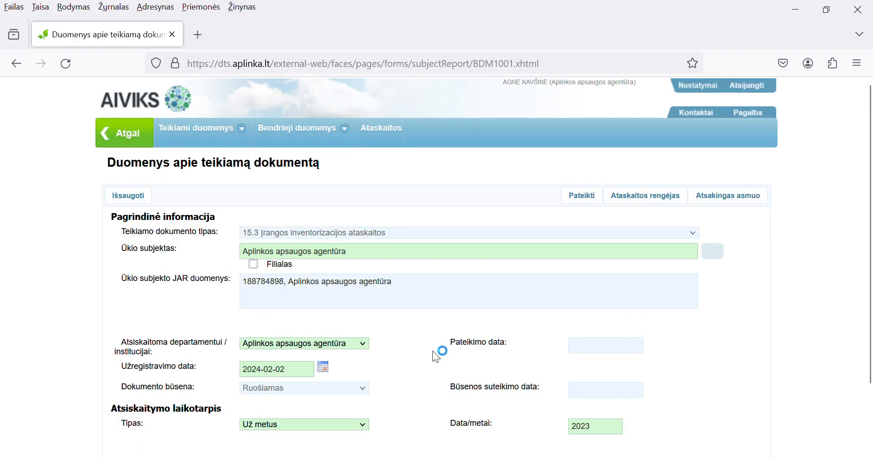
Step: Fill in the Atsakingas asmuo first name and surname using the suggested values
click(732, 197)
text(A)
click(527, 226)
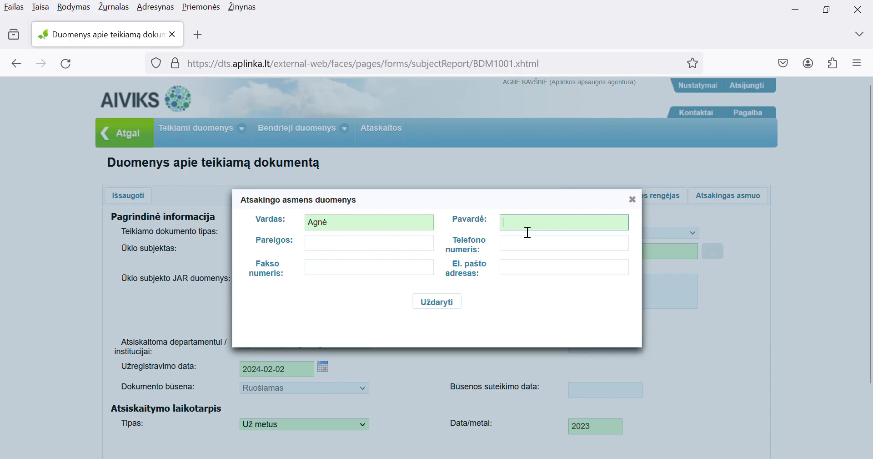
text(k)
click(511, 232)
click(437, 302)
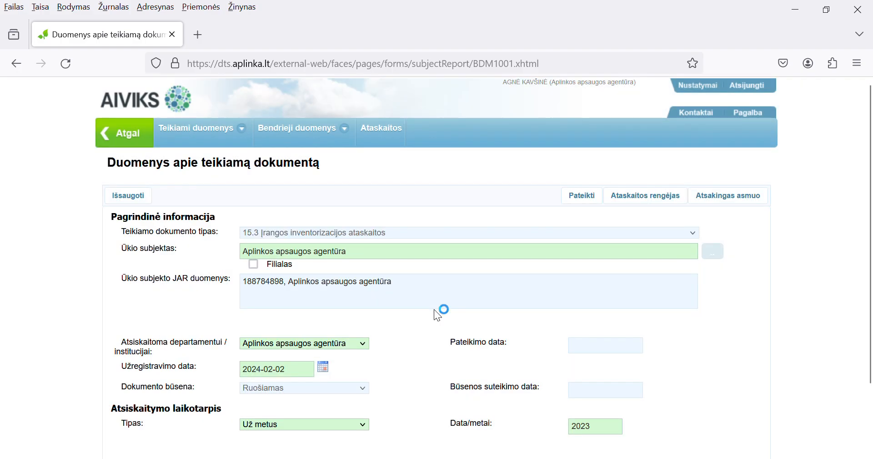
Step: Save the document details and open the Dokumento duomenys report page
click(129, 196)
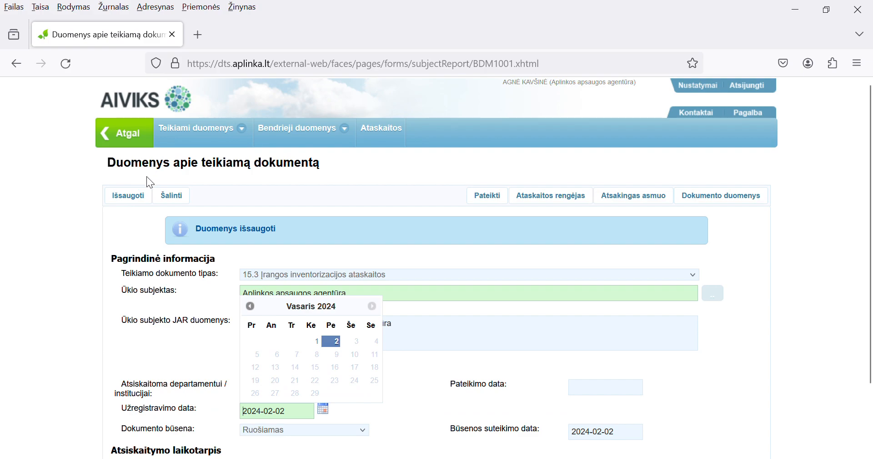
click(751, 197)
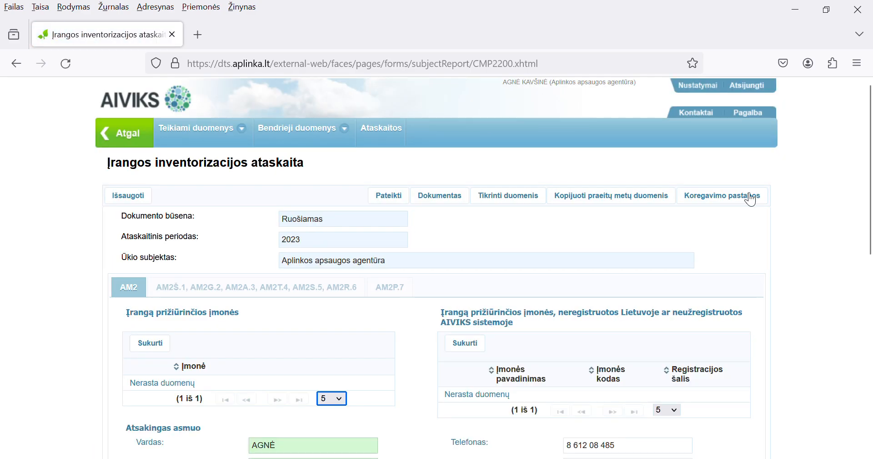
scroll(155, 285, down, 5)
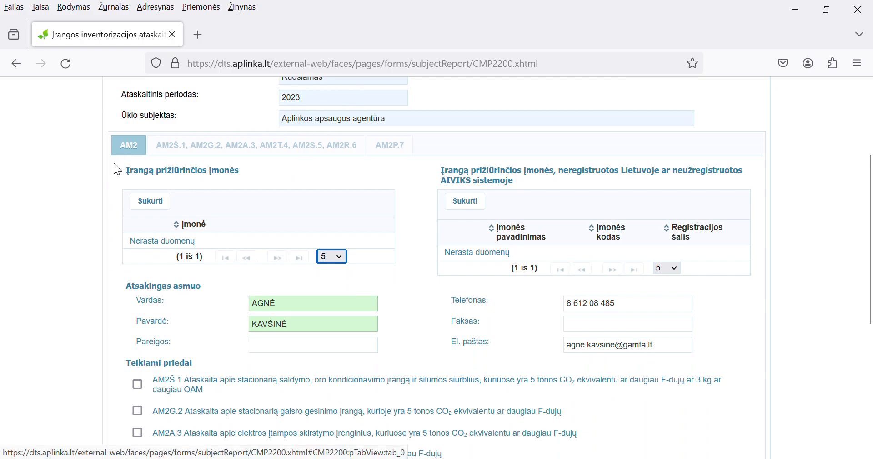
scroll(128, 166, down, 3)
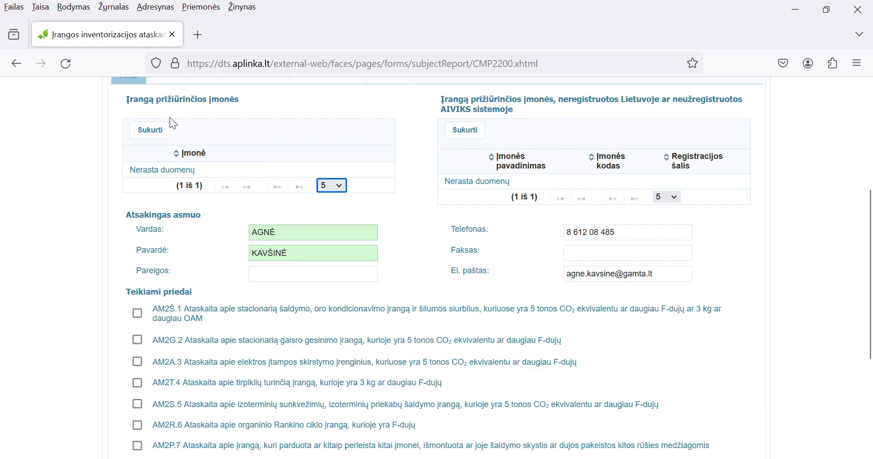
Step: Add the registered company found by searching 'abc', then delete the spare empty row
click(153, 132)
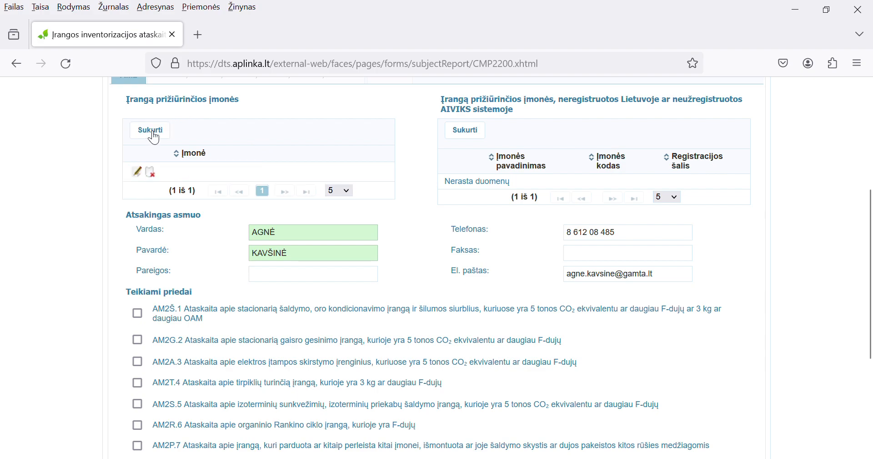
click(137, 171)
click(197, 177)
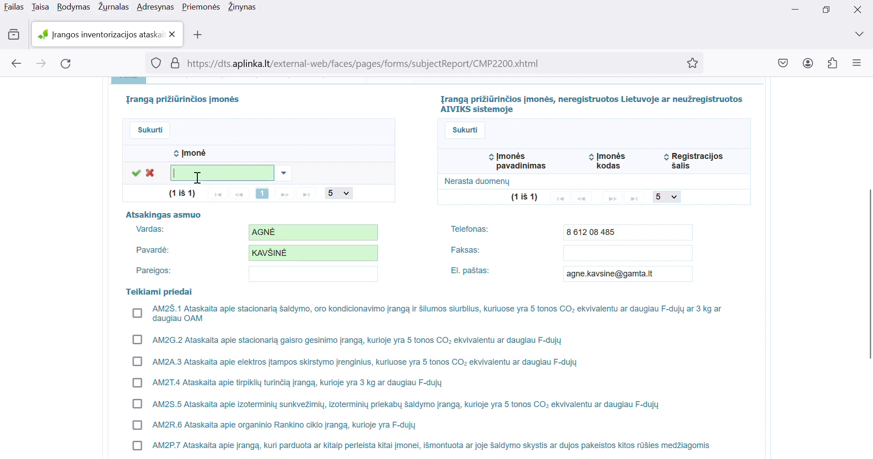
text(abc)
click(203, 154)
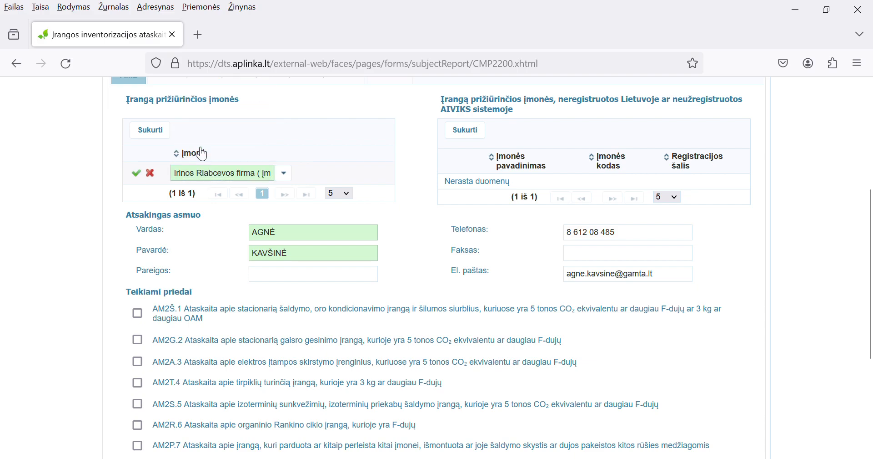
click(139, 174)
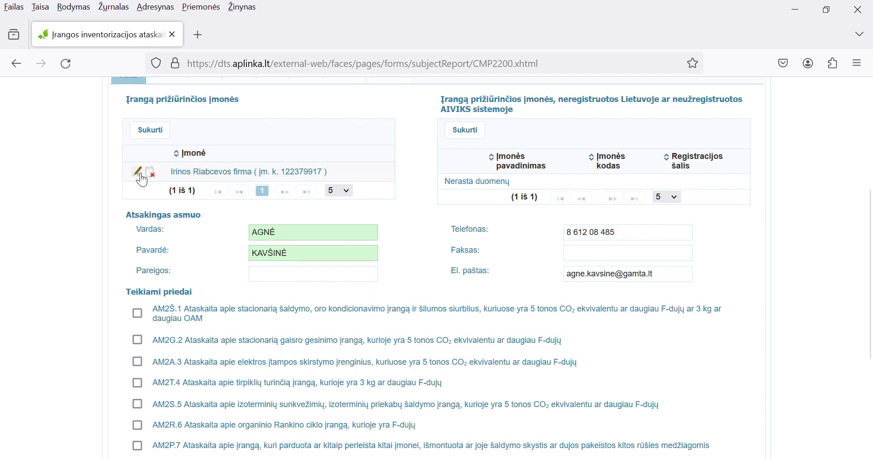
click(150, 131)
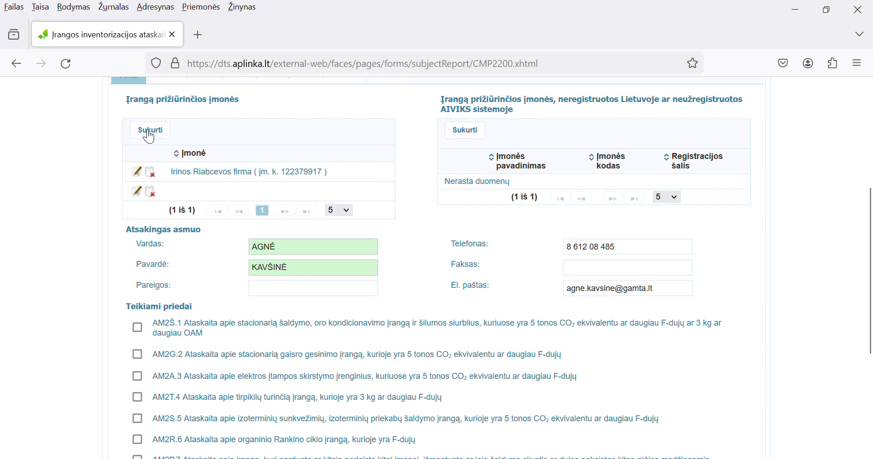
click(151, 191)
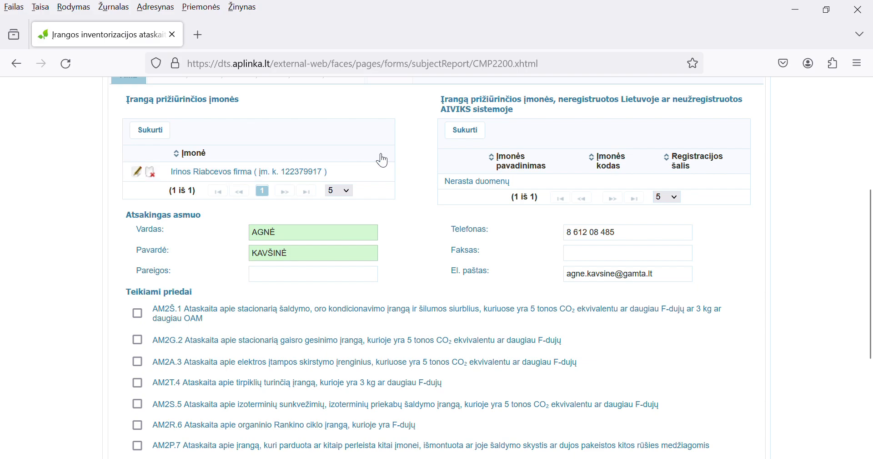
Step: Add unregistered company 'abc' with code 123 and registration country Alandai
click(474, 133)
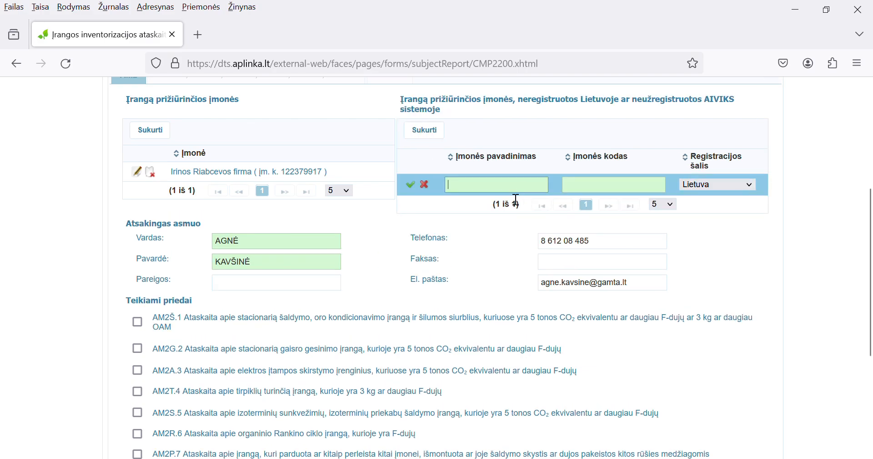
text(abc)
click(648, 190)
text(123)
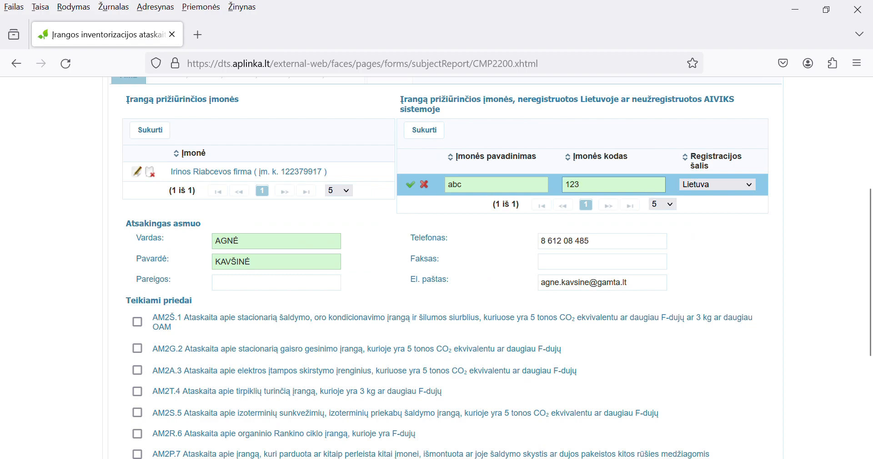
click(709, 183)
click(713, 246)
click(410, 185)
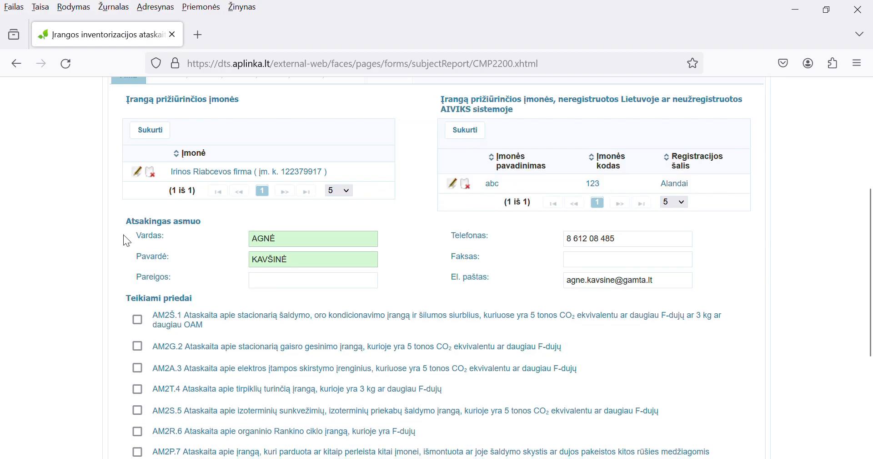
scroll(124, 234, up, 3)
Step: Save the report and scroll down to the Teikiami priedai section
click(129, 124)
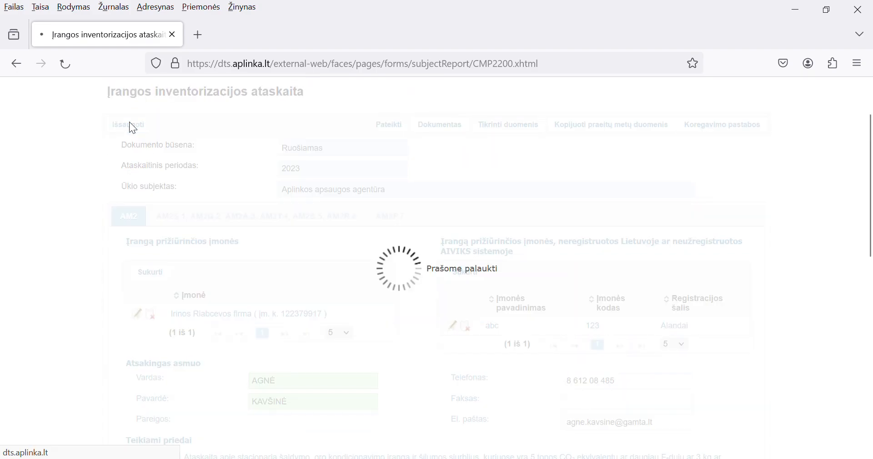
scroll(155, 368, down, 6)
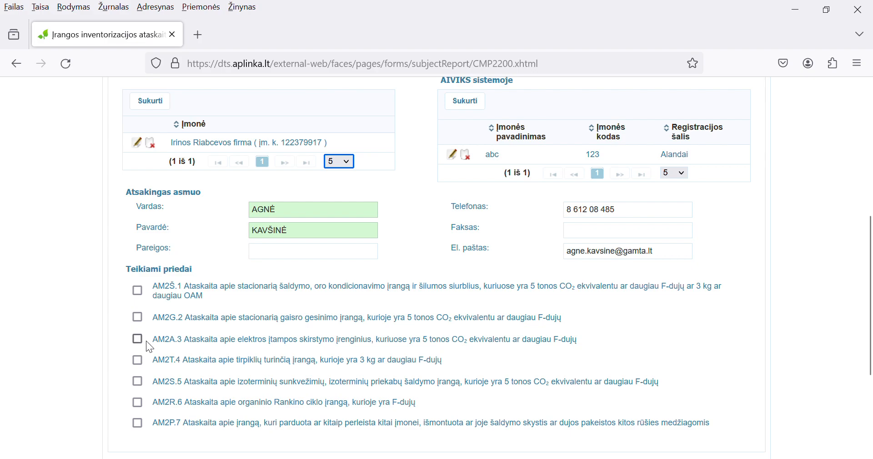
Step: Tick the AM2Š.1 stationary refrigeration annex under Teikiami priedai
click(138, 292)
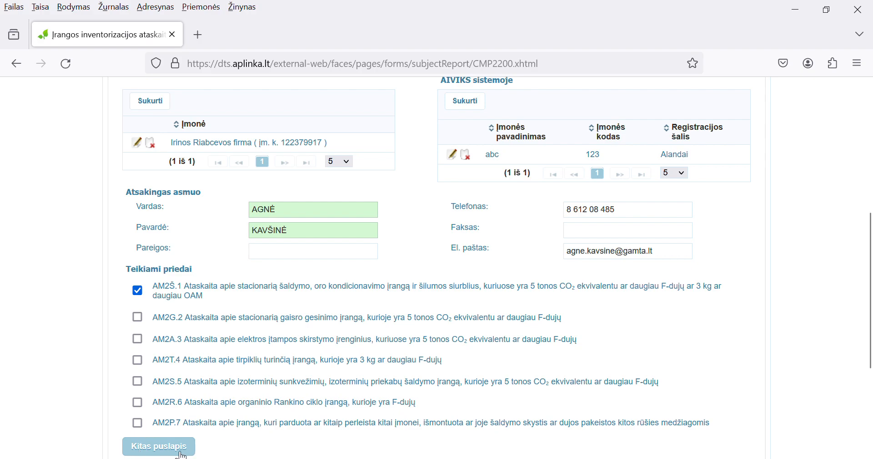
scroll(179, 443, up, 3)
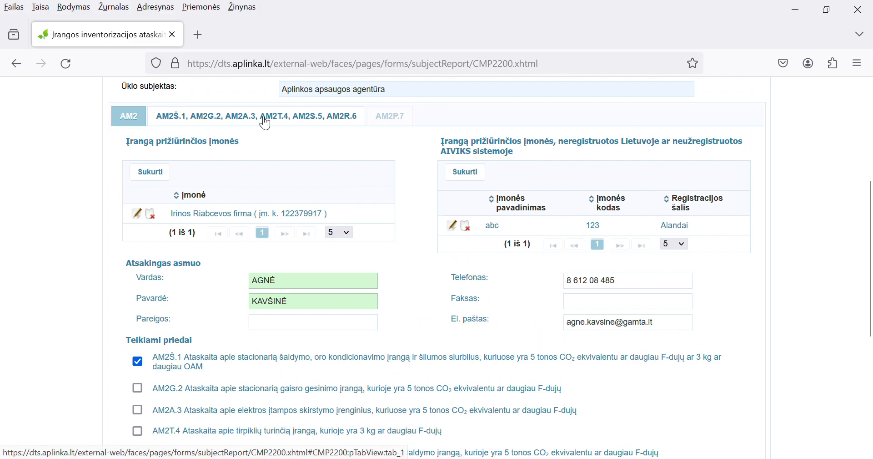
Step: On the AM2Š.1, AM2G.2… tab, create a Medžiaga row and start editing it
click(204, 120)
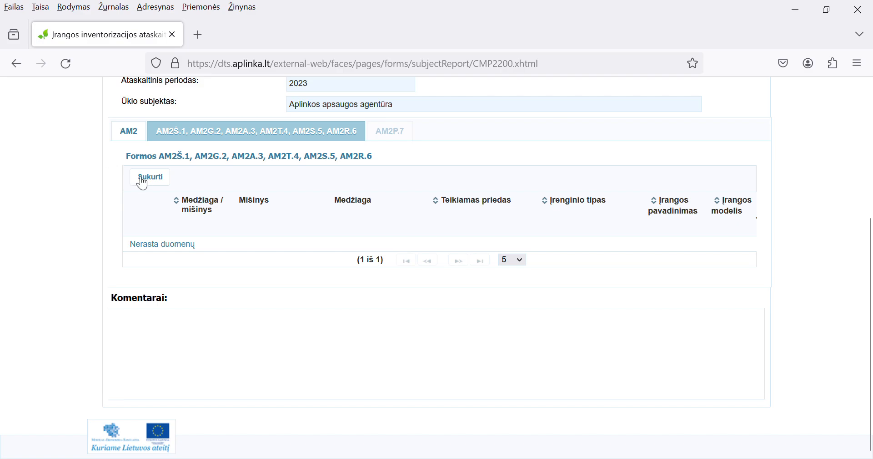
click(155, 182)
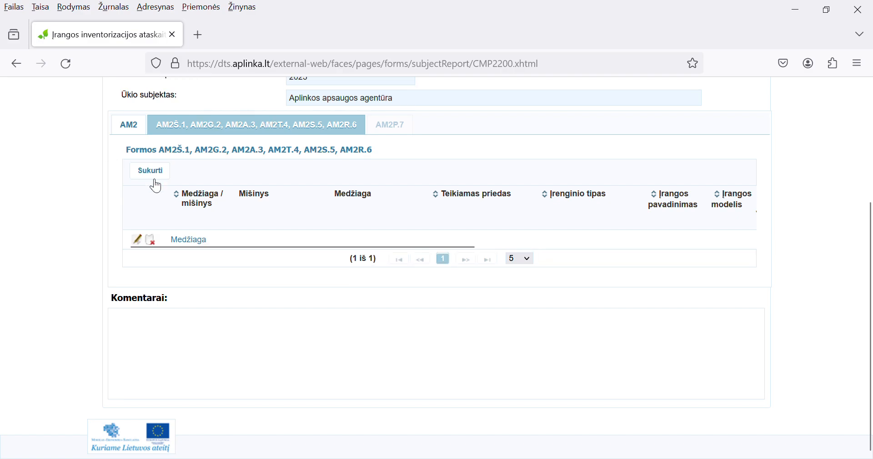
click(139, 241)
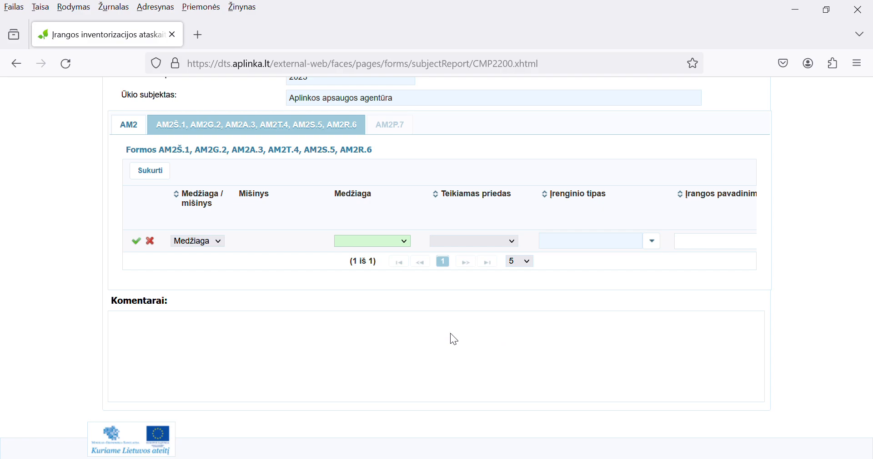
Step: Set the row to HFC-134a, annex AM2Š.1 and equipment type Komercinė šaldymo įranga
click(449, 331)
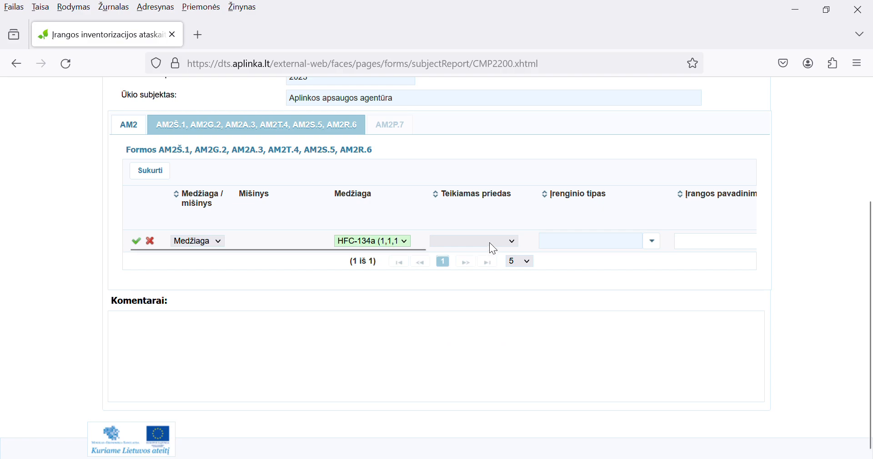
click(484, 270)
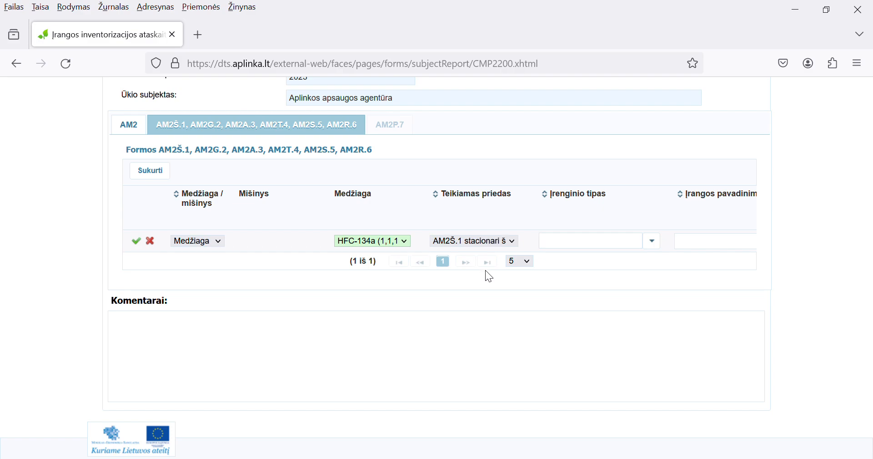
click(574, 249)
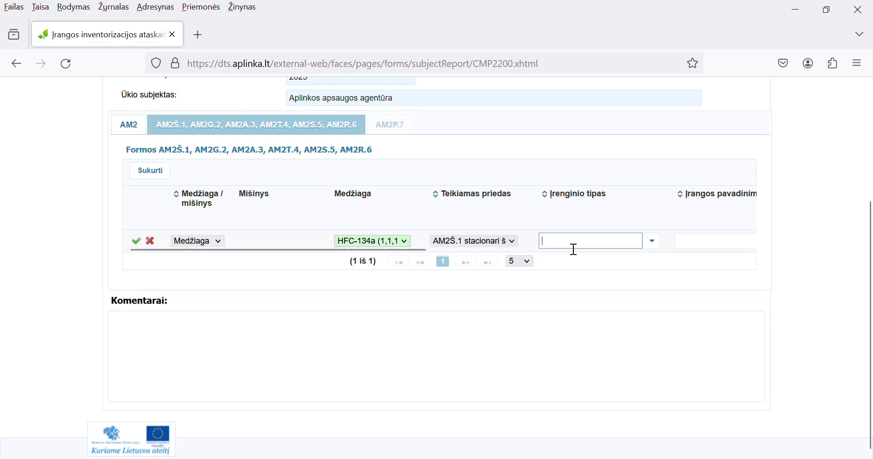
click(653, 242)
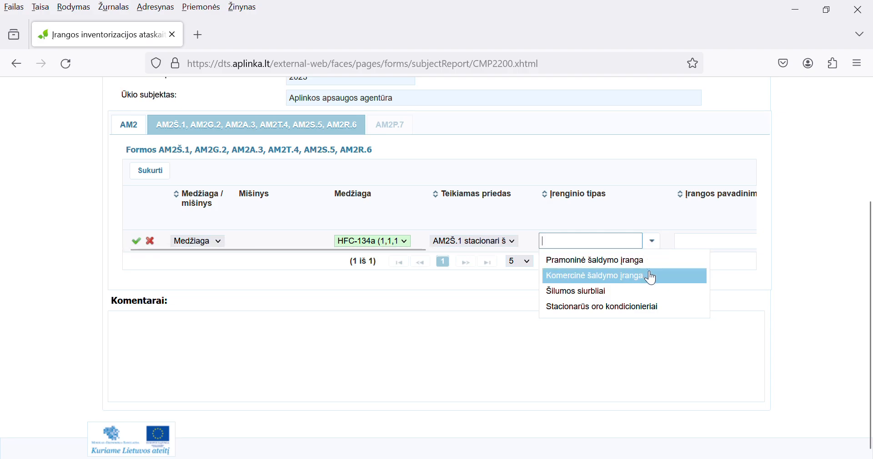
click(646, 281)
Step: Enter name Šaldytuvas, model Modelis1, quantity 1 and refrigerant amount 12 in the row
click(673, 246)
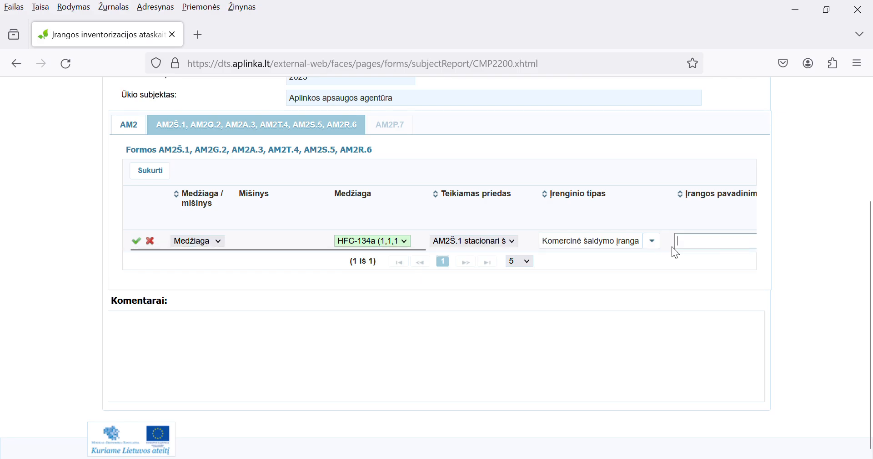
drag(406, 250, 593, 249)
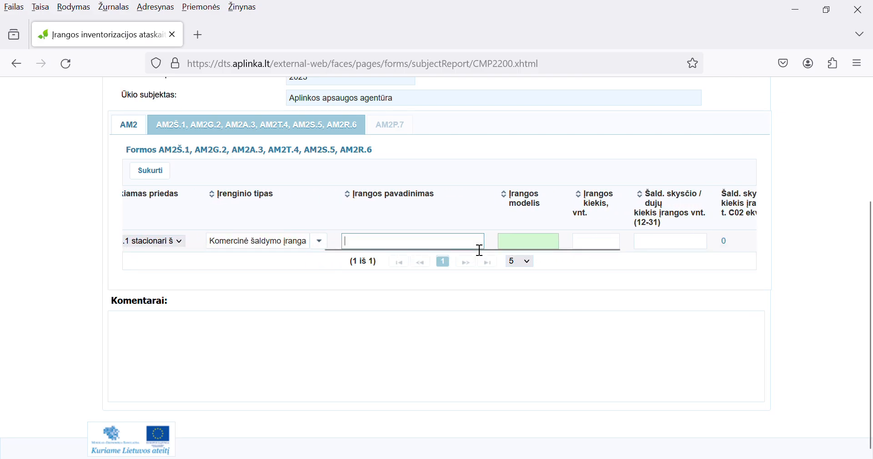
text(^)
text(Šaldy)
text(tuvas)
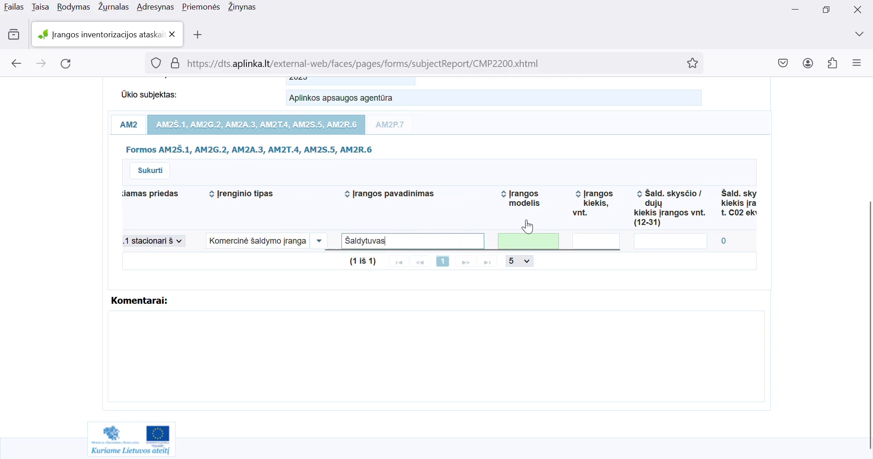
click(532, 245)
text(Modelis1)
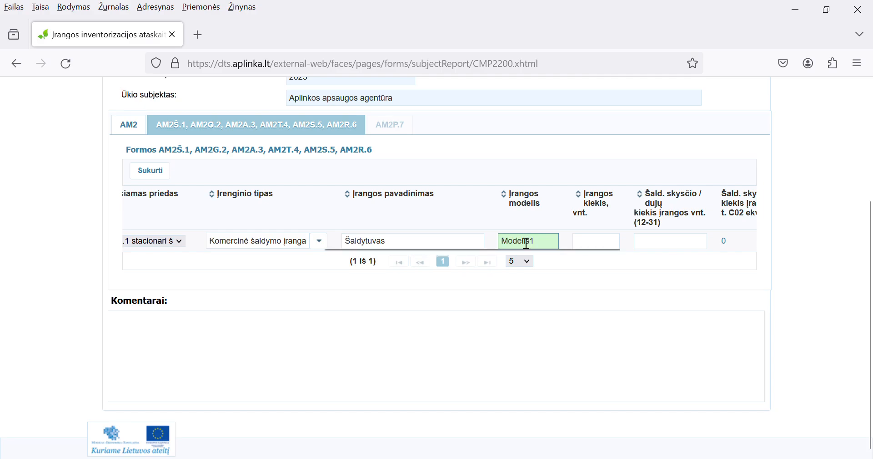
click(596, 247)
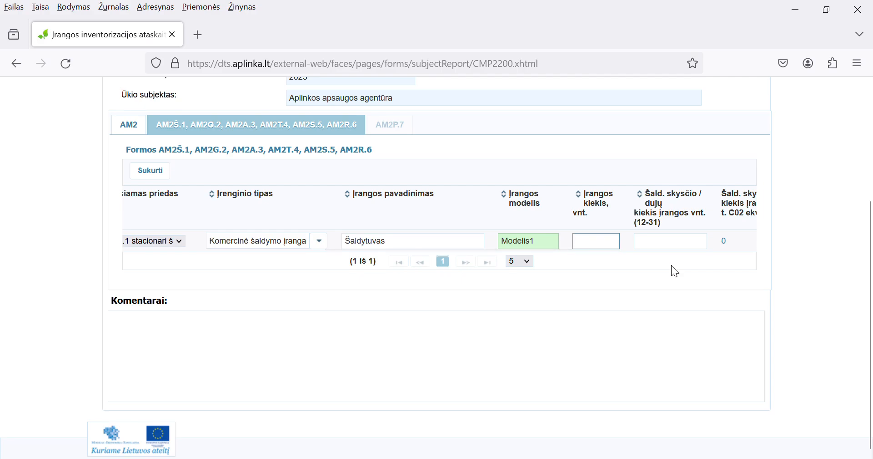
text(1)
click(668, 243)
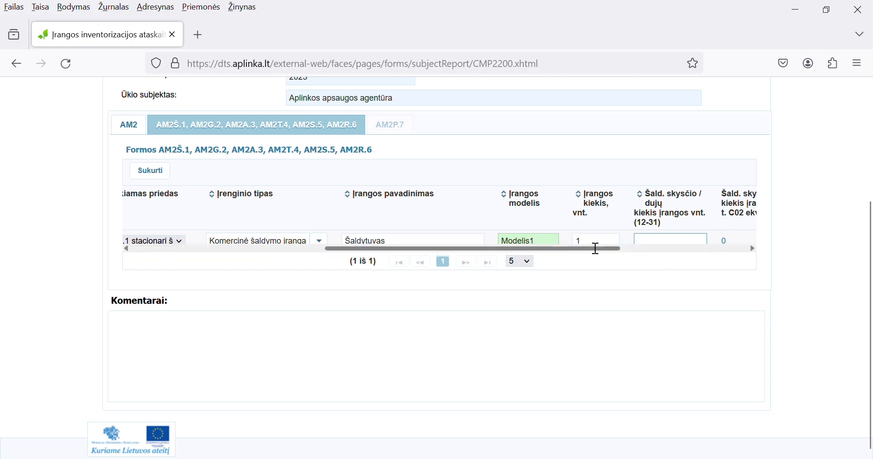
text(12)
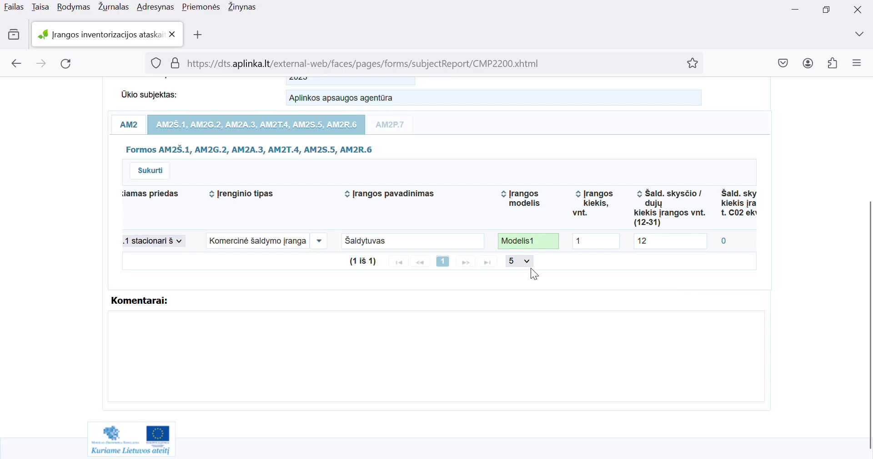
drag(608, 249, 746, 245)
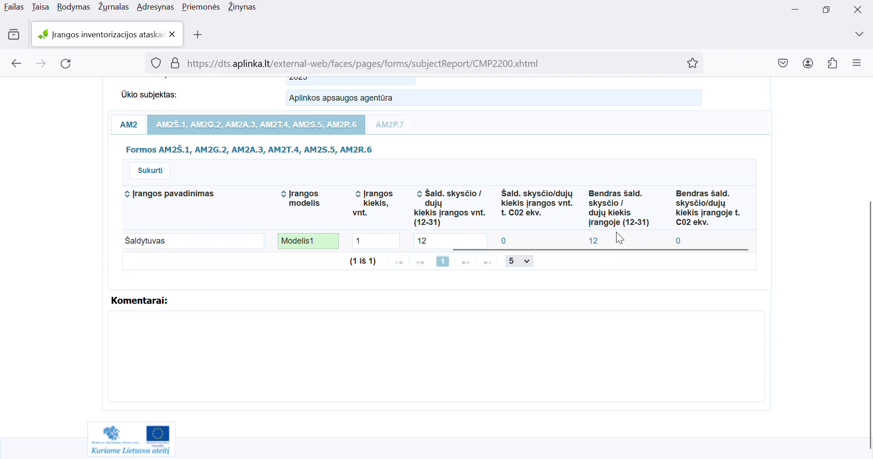
drag(618, 250, 209, 238)
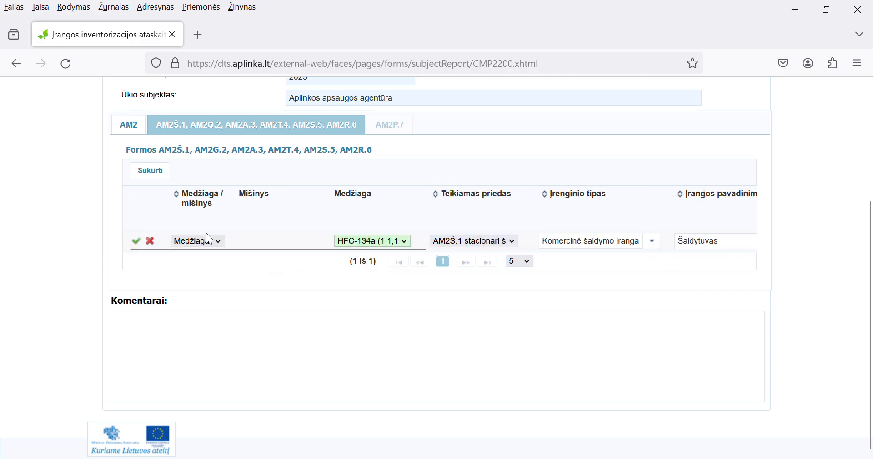
Step: Confirm the new HFC-134a refrigerator row with its green check
click(138, 242)
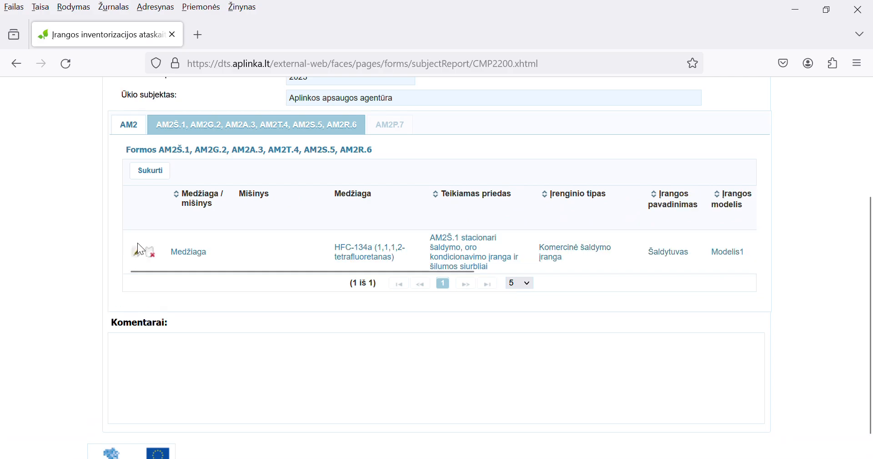
drag(160, 267, 544, 260)
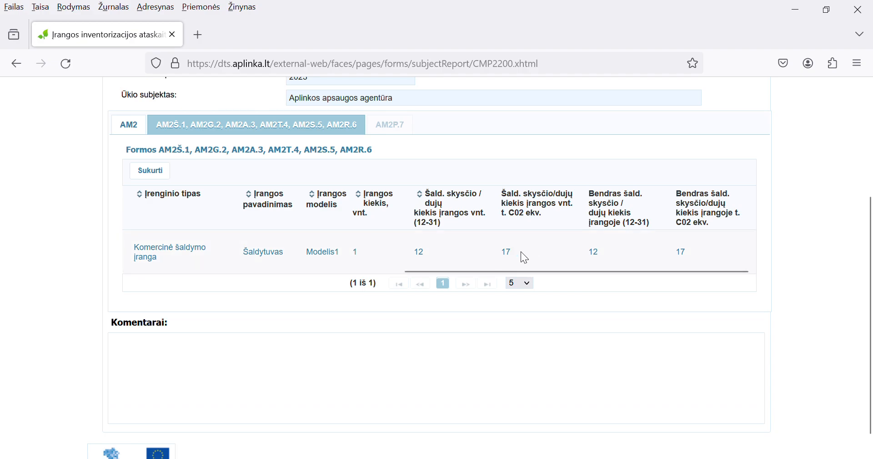
drag(528, 271, 225, 299)
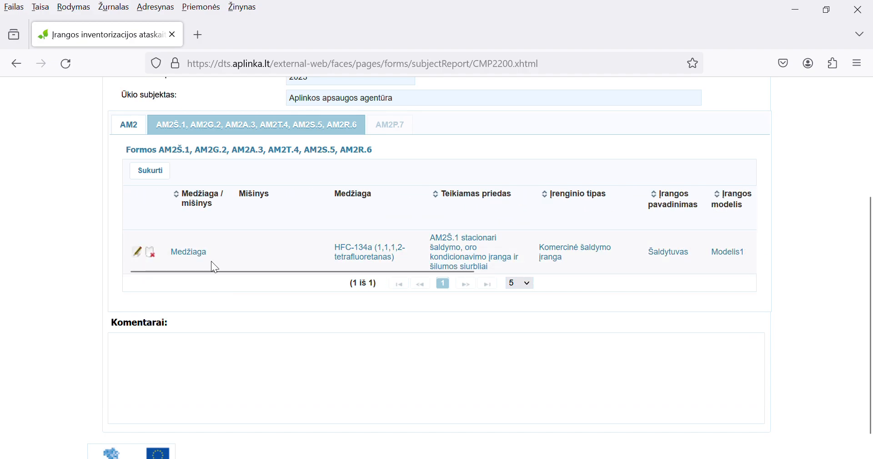
Step: Save the inventory report so Duomenys išsaugoti is confirmed
scroll(191, 250, up, 3)
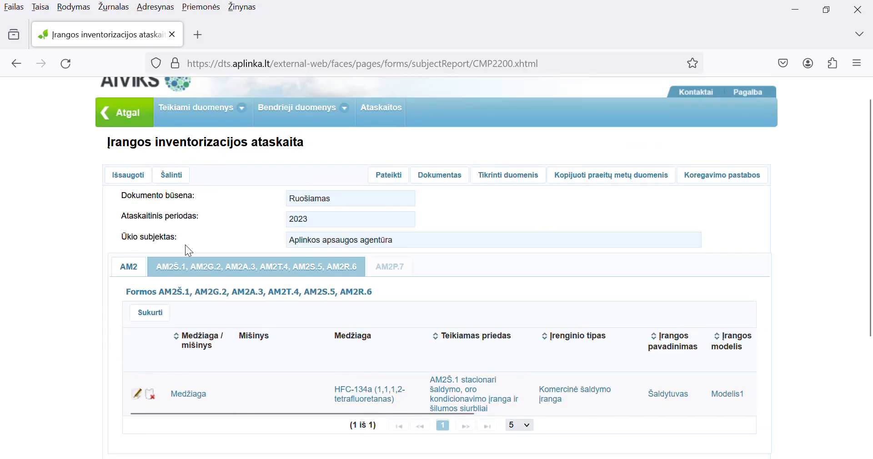
click(129, 175)
scroll(118, 181, down, 5)
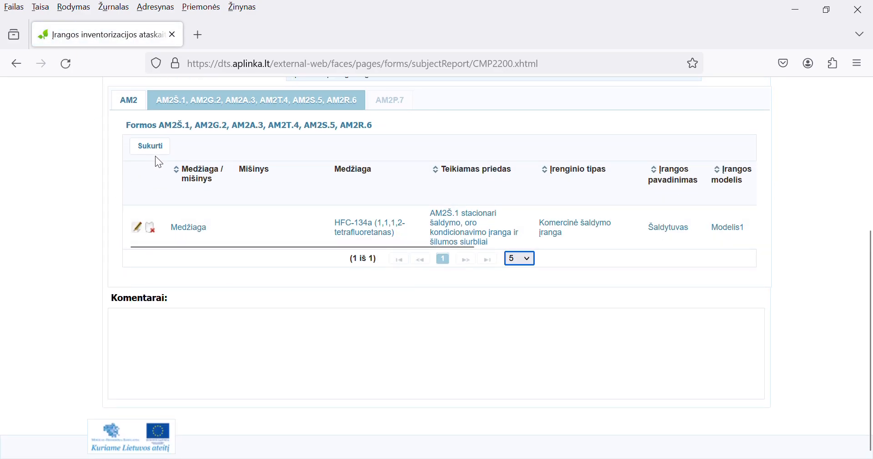
scroll(155, 157, up, 5)
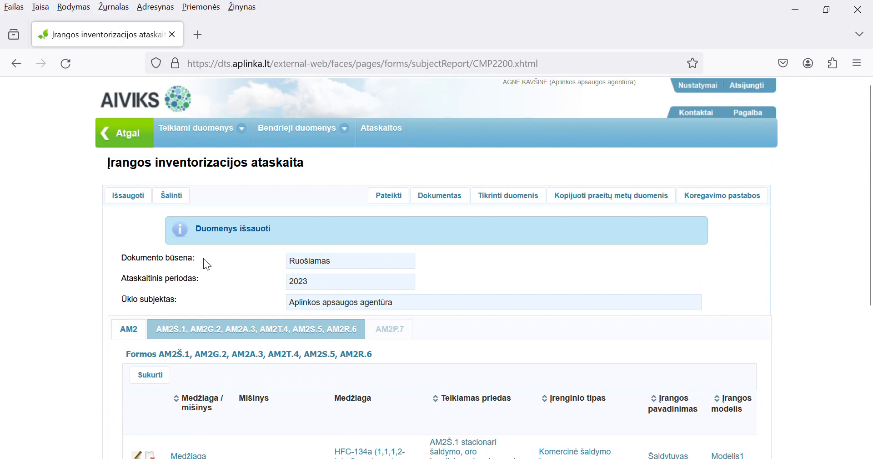
scroll(259, 283, down, 2)
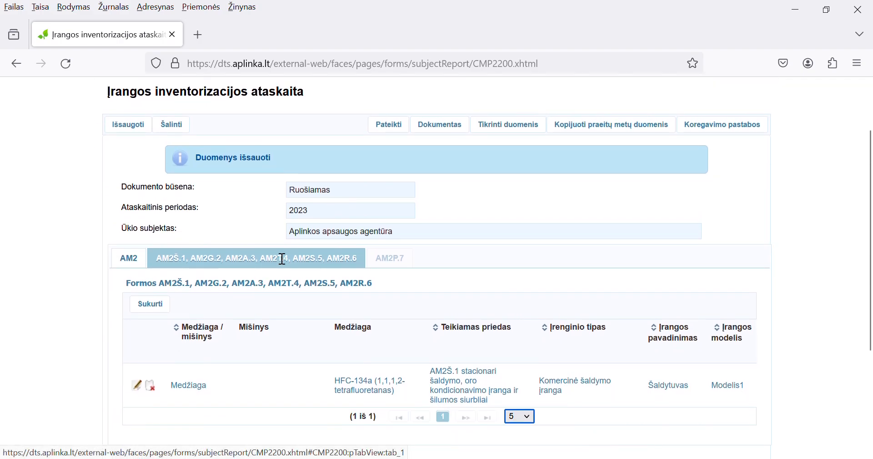
click(389, 129)
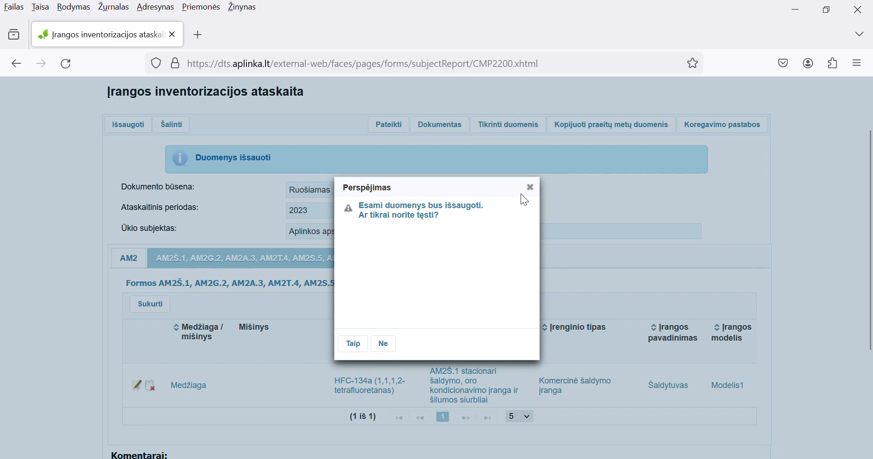
click(531, 187)
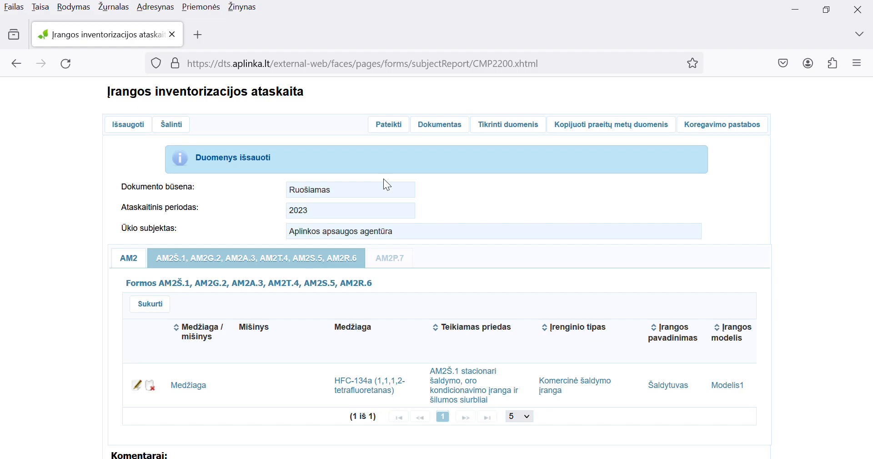
click(734, 127)
click(390, 203)
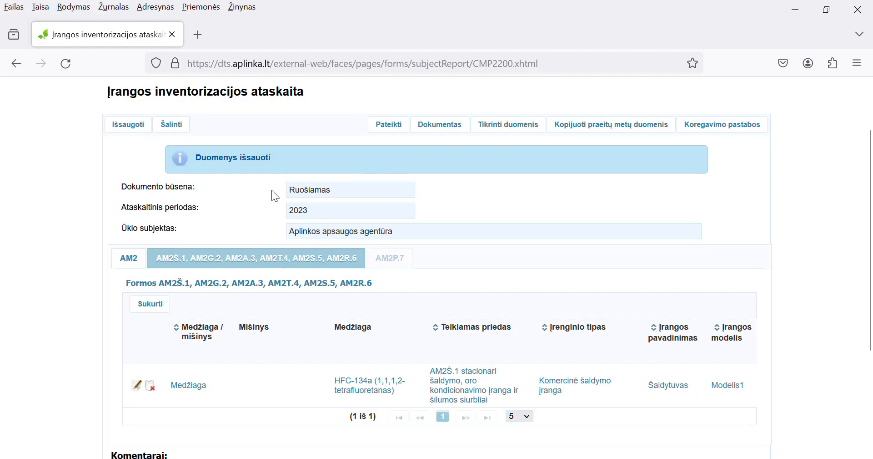